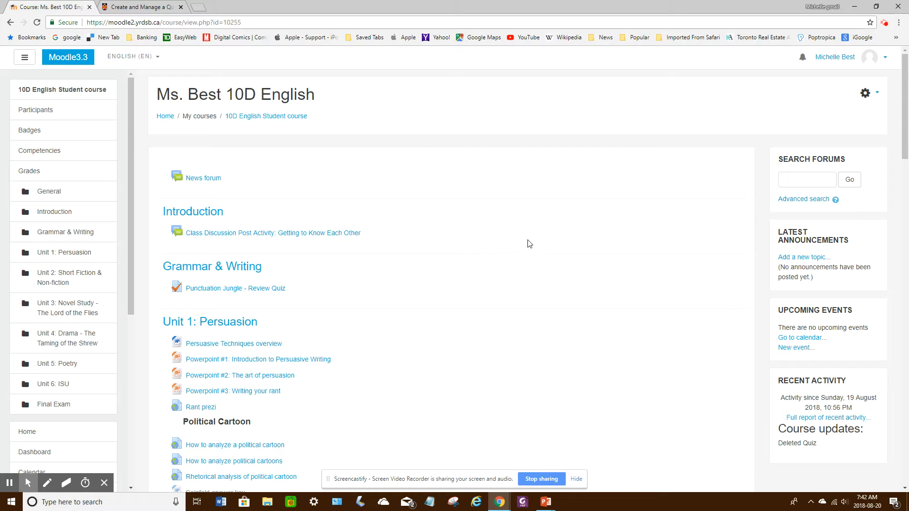
Turn editing on for the 10D English course and collapse the course navigation drawer
click(865, 93)
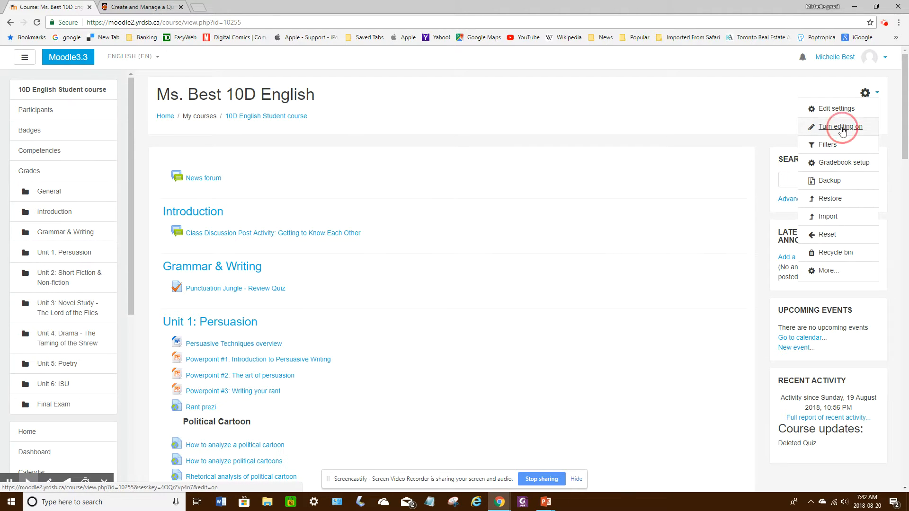
click(840, 126)
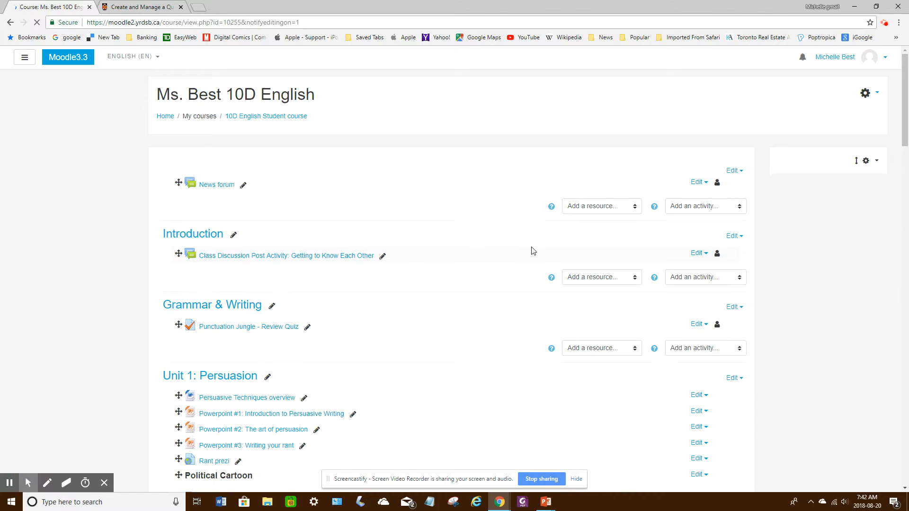
scroll(330, 242, down, 4)
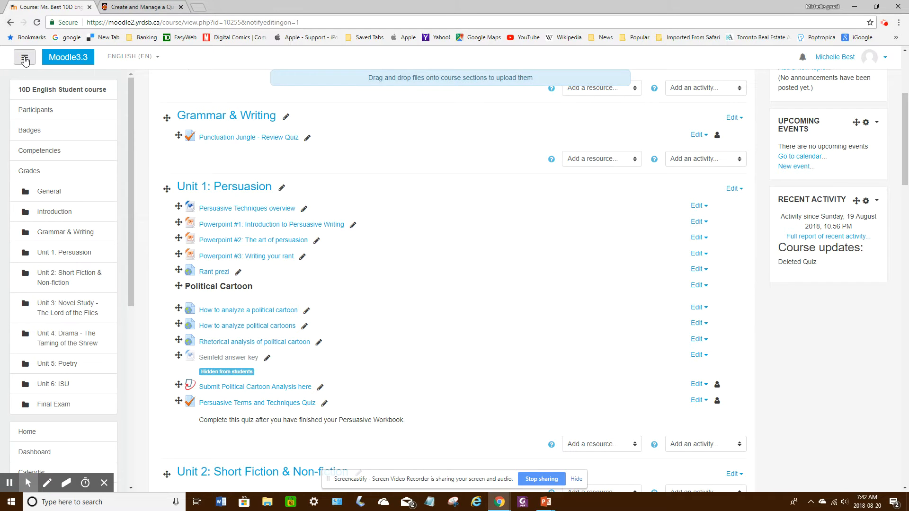
click(25, 58)
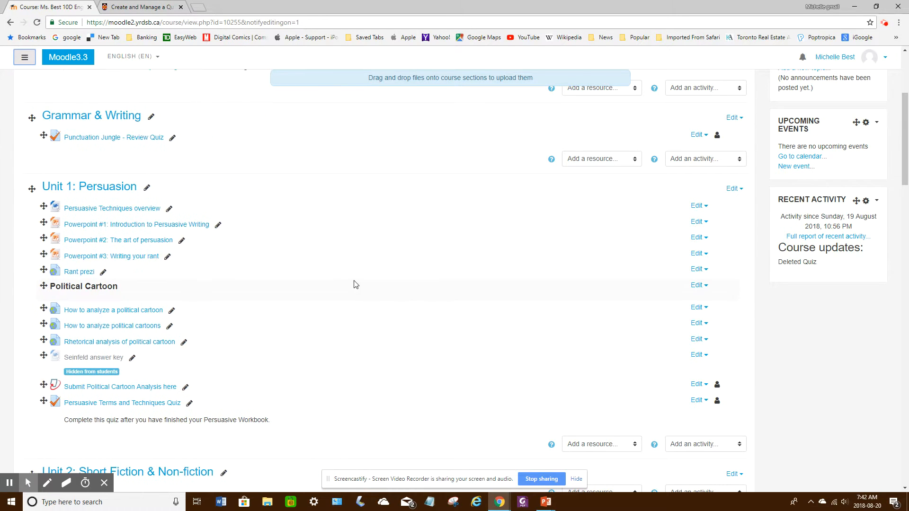
Open the Persuasive Terms and Techniques Quiz in Unit 1 and bring up the results table of its attempts
scroll(327, 290, down, 1)
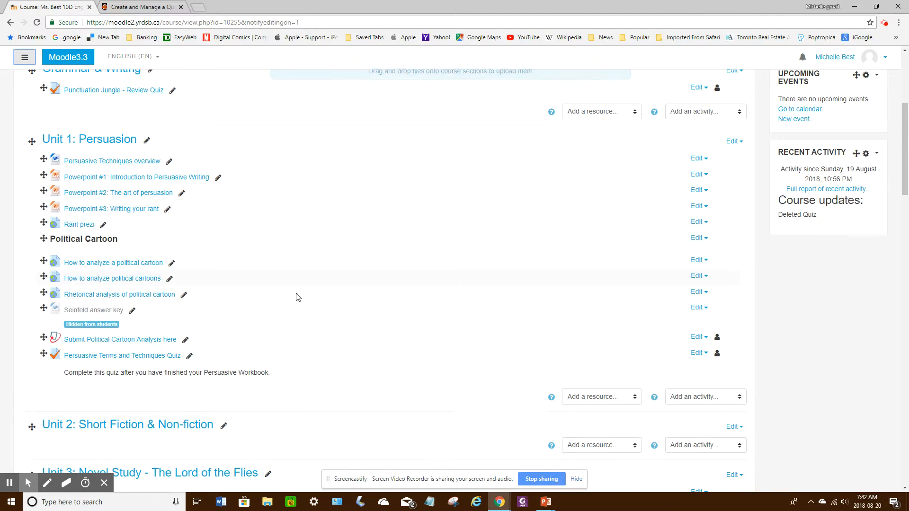
click(155, 359)
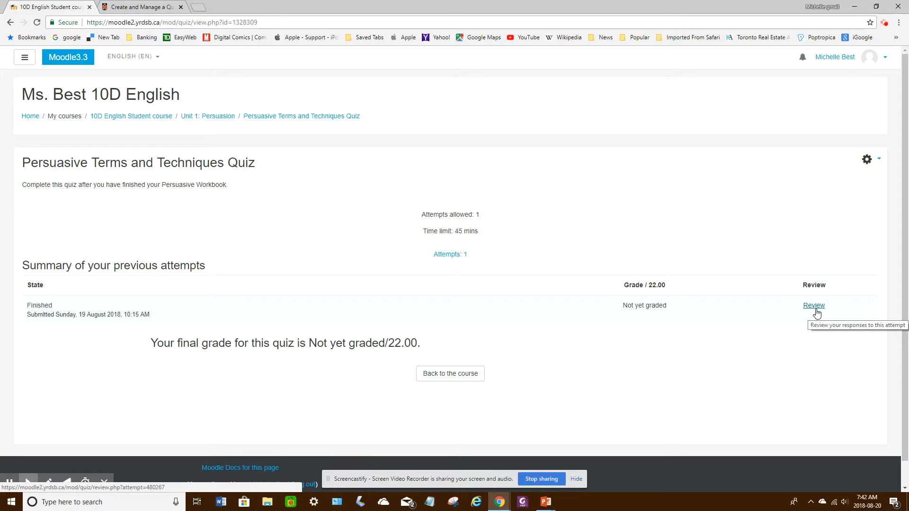
click(451, 256)
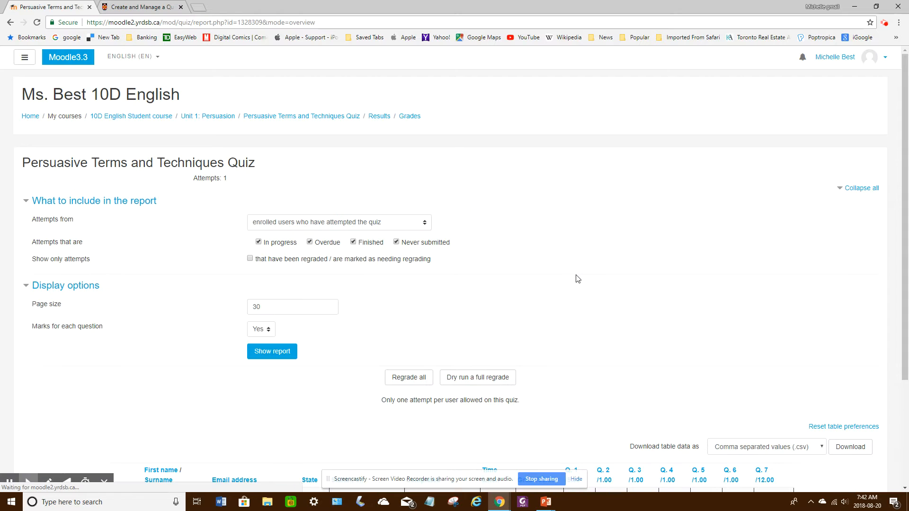
scroll(579, 279, down, 3)
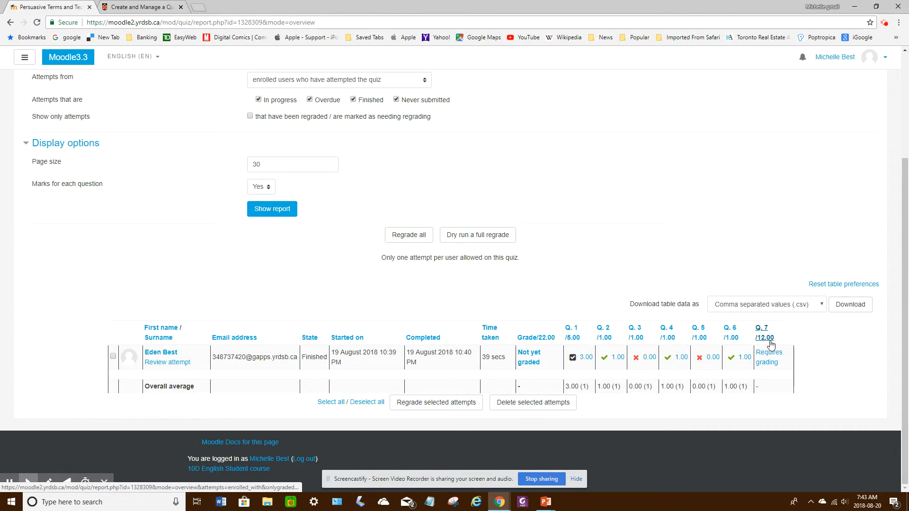
Open the ungraded question 7 response and compare the student's answer with the sample answers
click(766, 364)
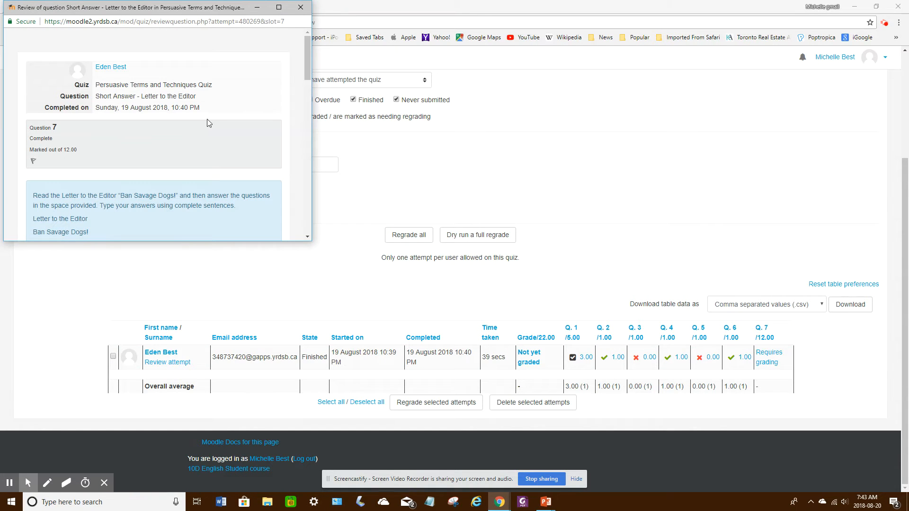
scroll(214, 124, down, 2)
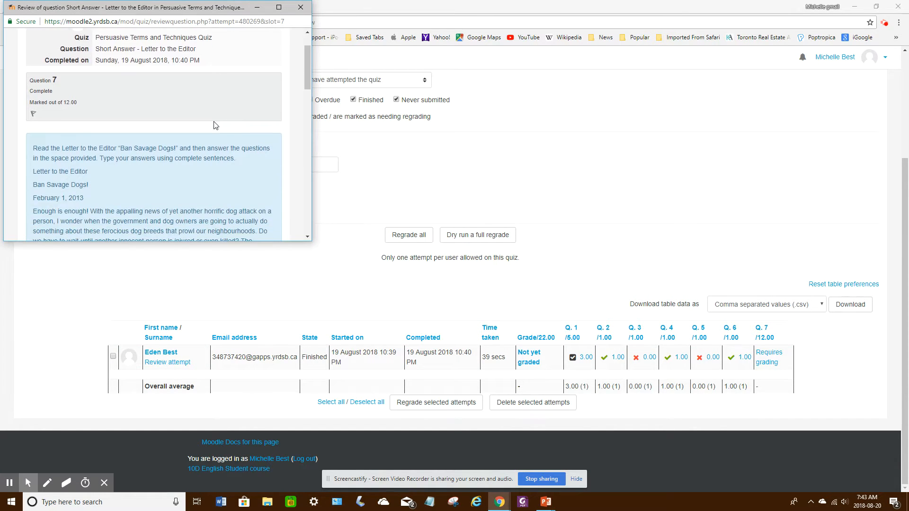
scroll(214, 125, down, 6)
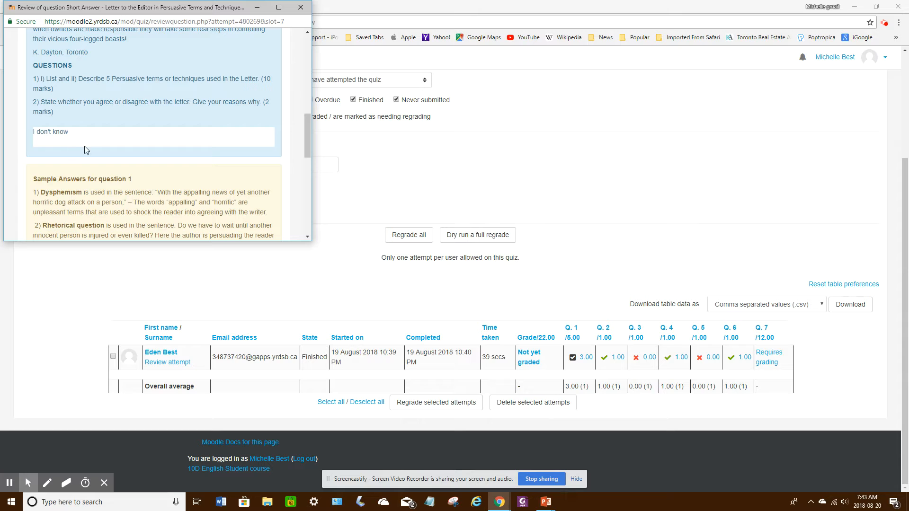
scroll(157, 158, down, 2)
scroll(109, 130, down, 1)
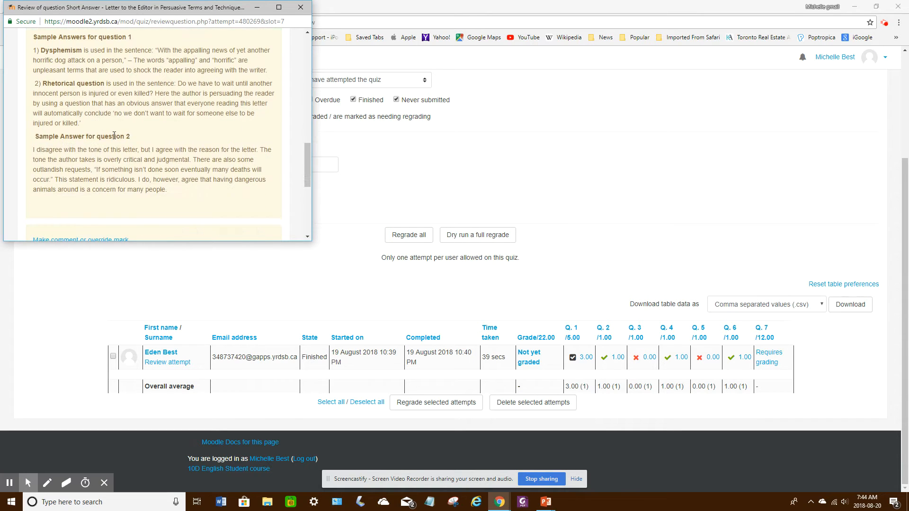
scroll(116, 137, up, 1)
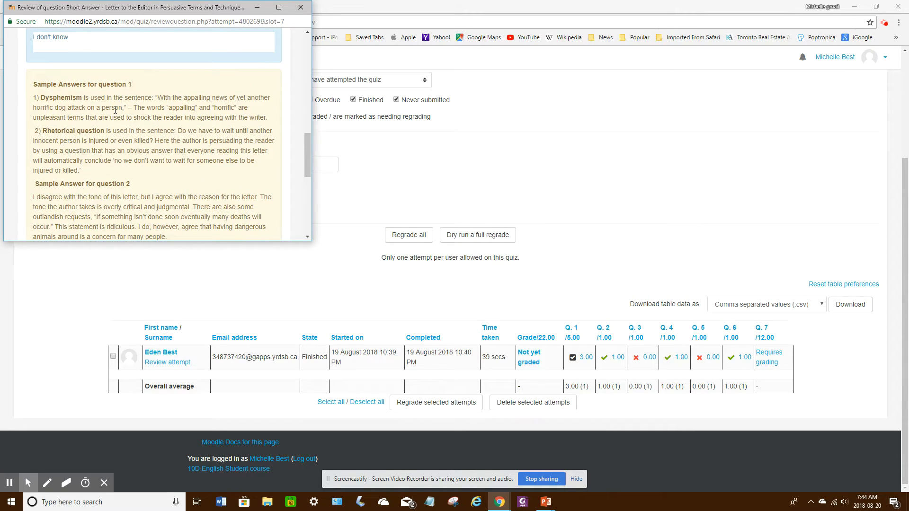
scroll(114, 155, up, 1)
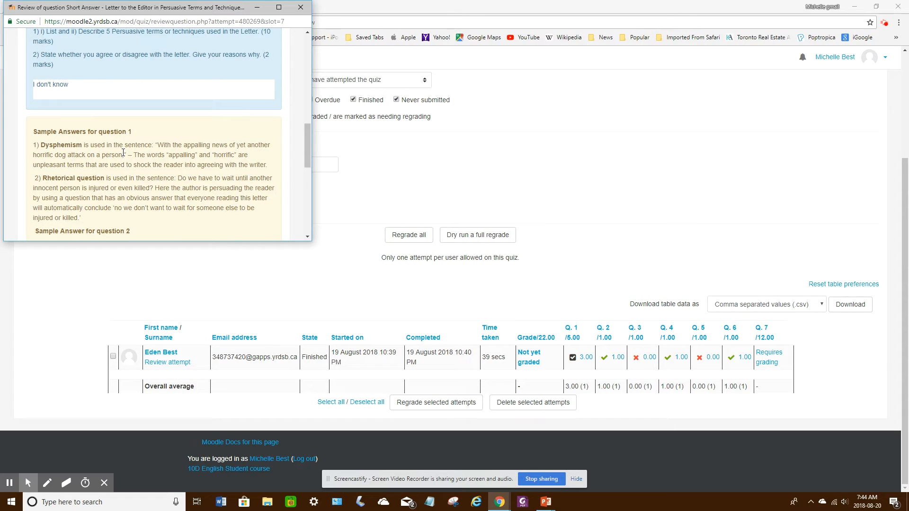
Grade the question 7 response with the comment "Did you review the workbook?" and a mark of 0, and refresh the attempts report
scroll(133, 141, down, 4)
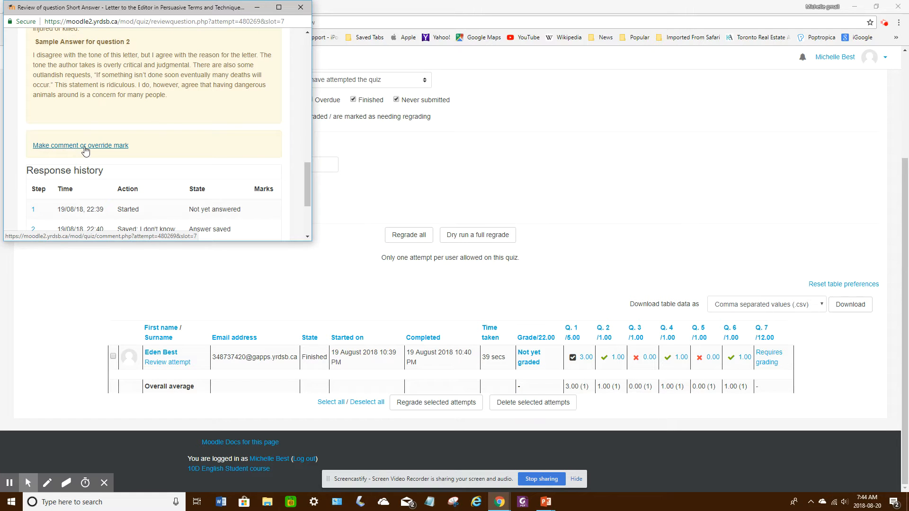
click(92, 150)
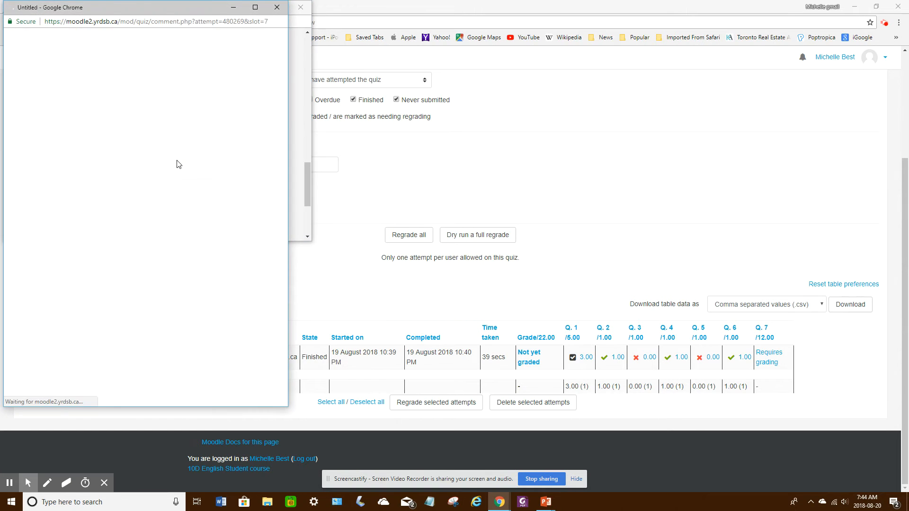
scroll(177, 161, down, 7)
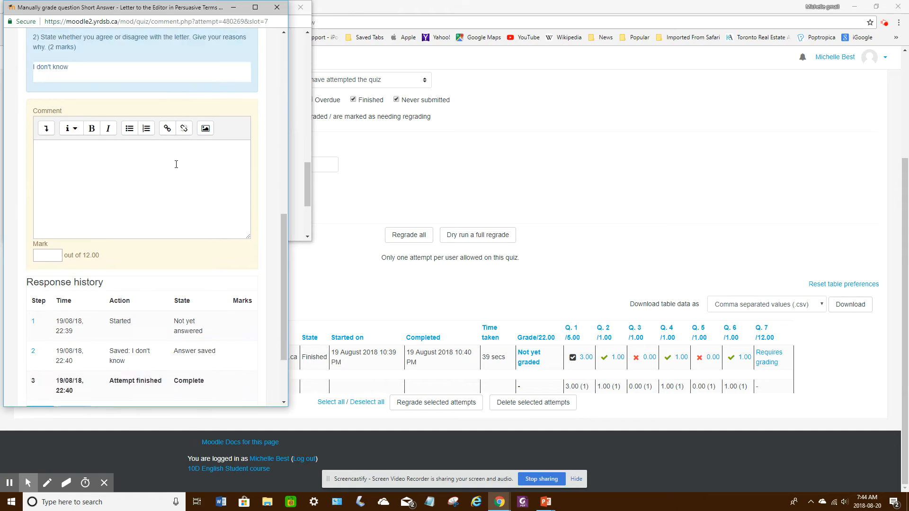
click(71, 109)
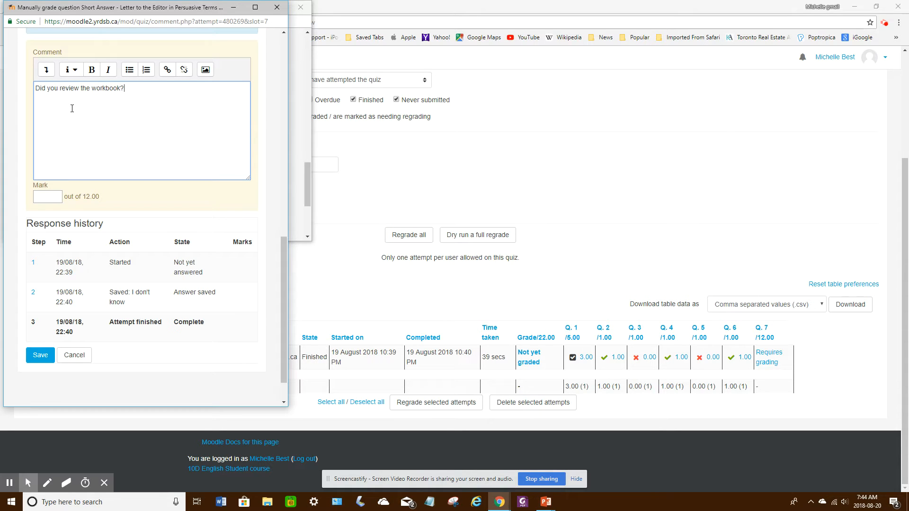
click(47, 199)
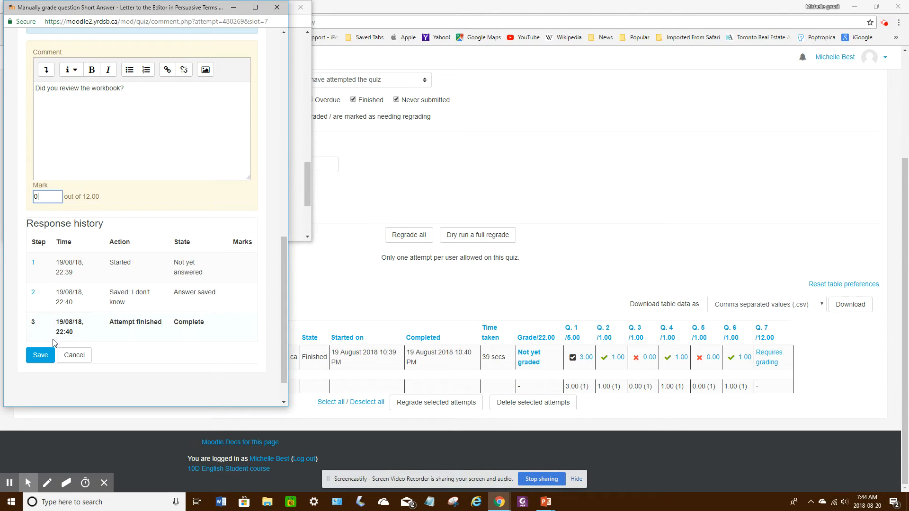
click(42, 356)
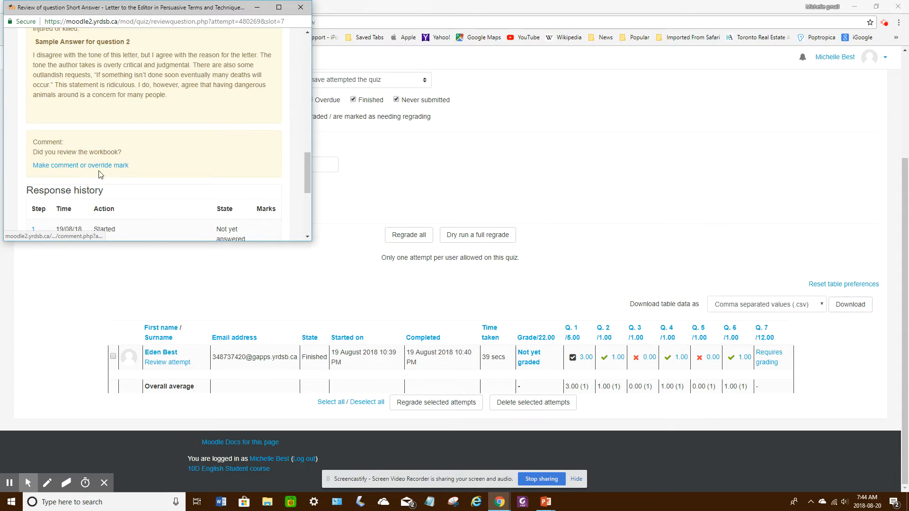
click(302, 8)
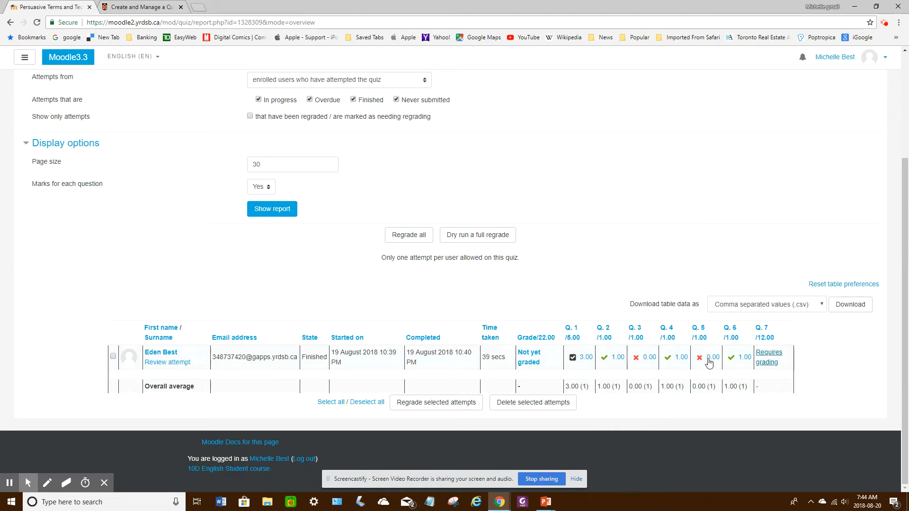
click(38, 23)
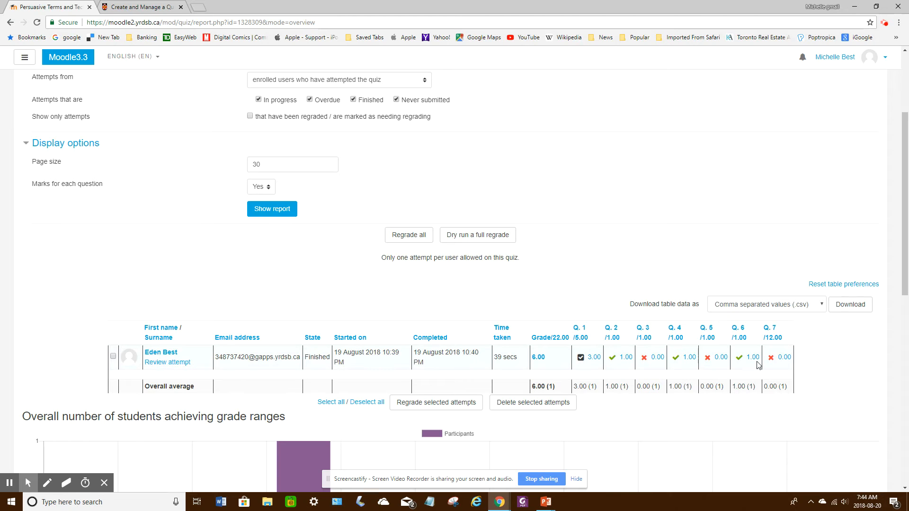
Reopen the question 7 response from the report, override its mark with 8, save it and close the review
click(784, 357)
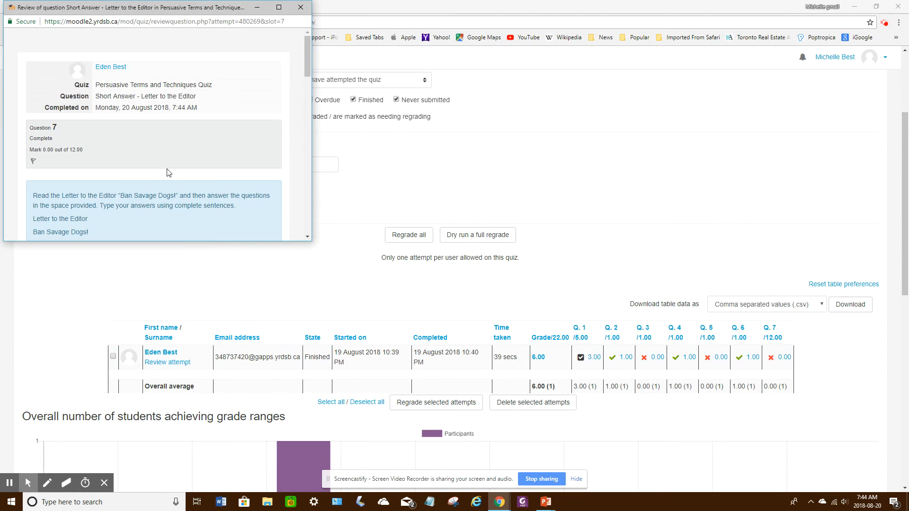
scroll(184, 173, down, 10)
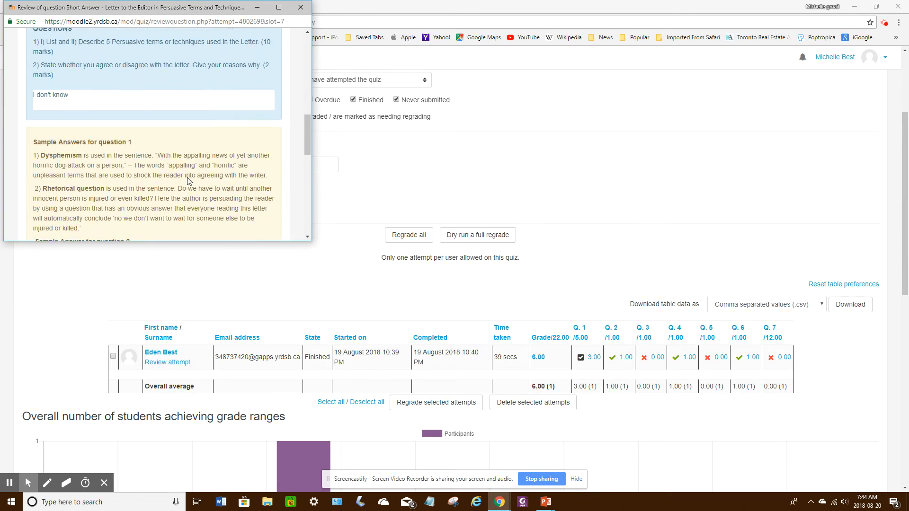
scroll(91, 120, down, 5)
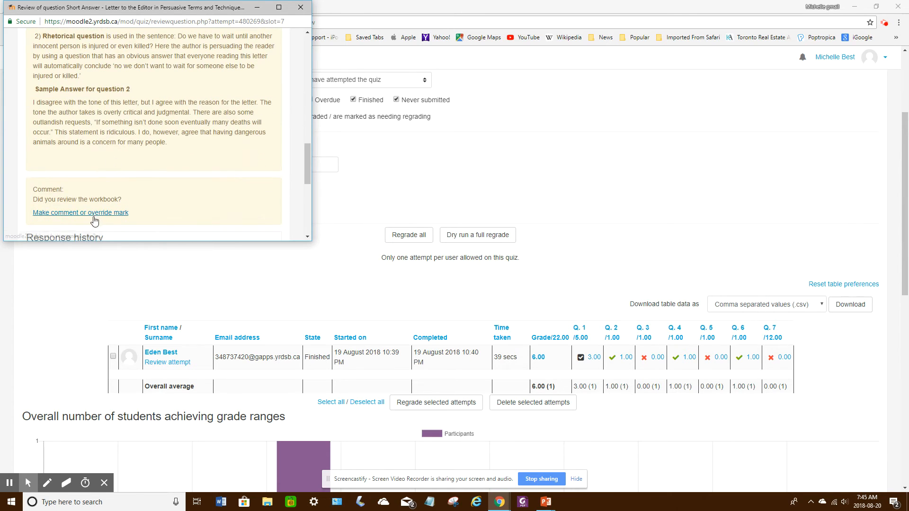
click(92, 214)
scroll(189, 214, down, 10)
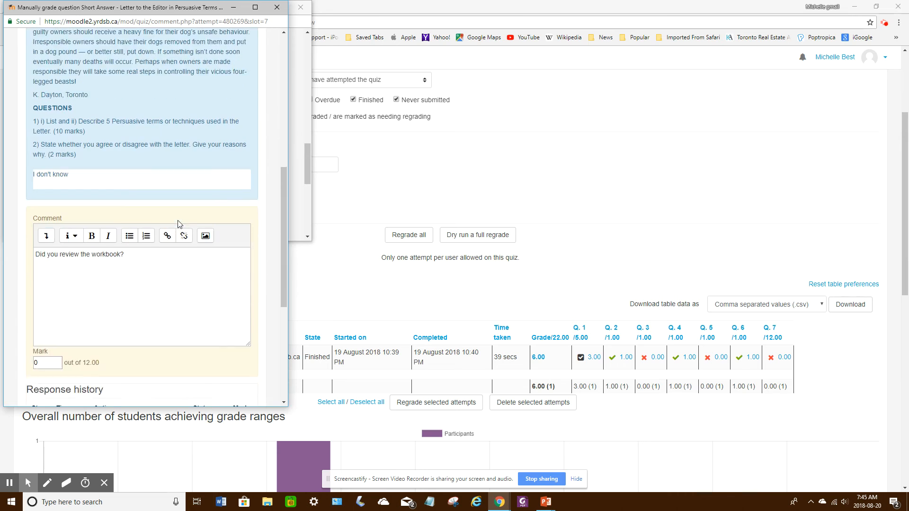
double_click(35, 291)
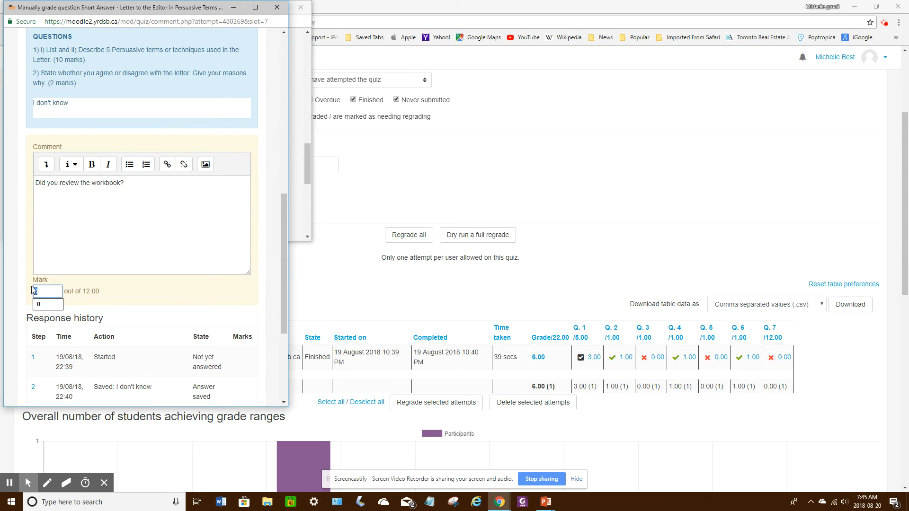
text(3)
scroll(148, 329, down, 4)
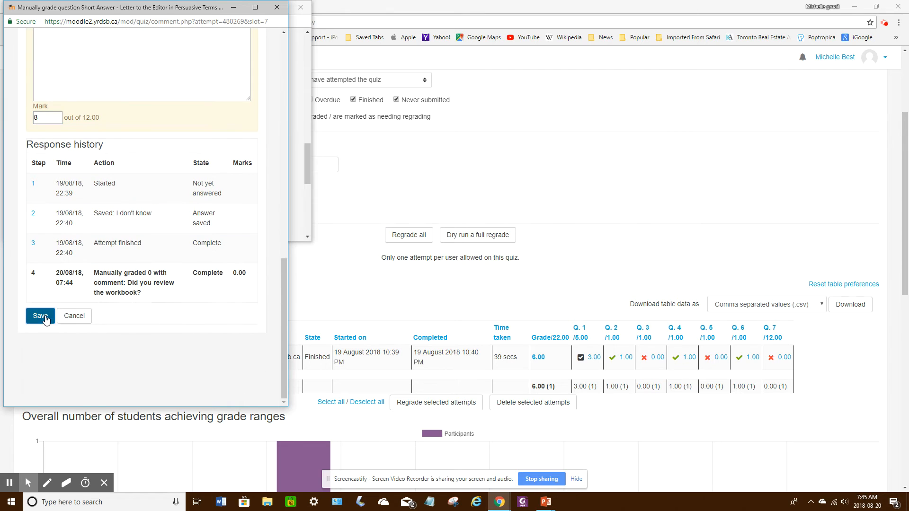
click(41, 315)
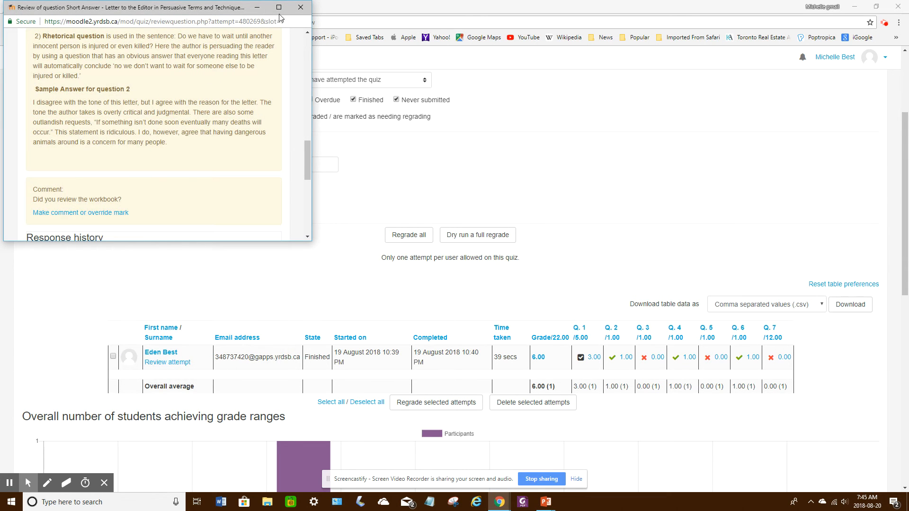
click(300, 7)
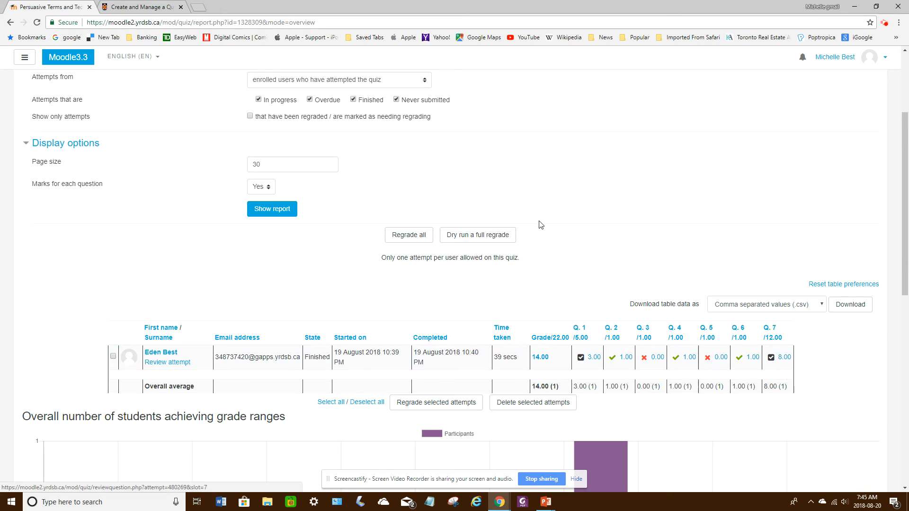
Look over the quiz report's marks table, attempt options and the chart of students by grade range
scroll(539, 223, up, 3)
scroll(549, 227, down, 3)
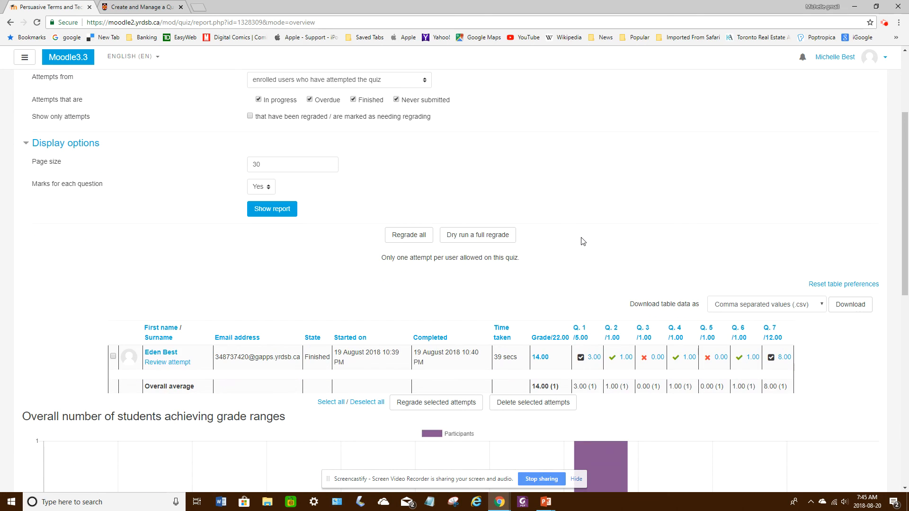
scroll(583, 241, down, 2)
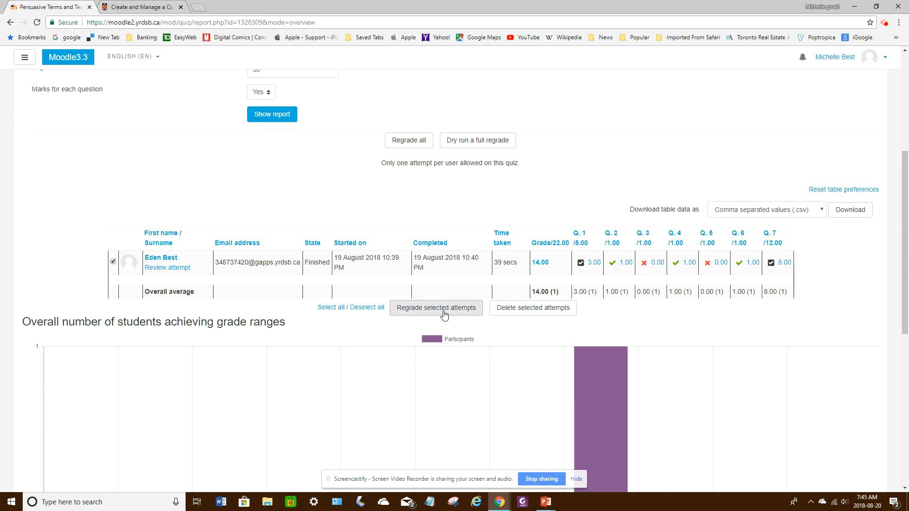
scroll(495, 339, down, 7)
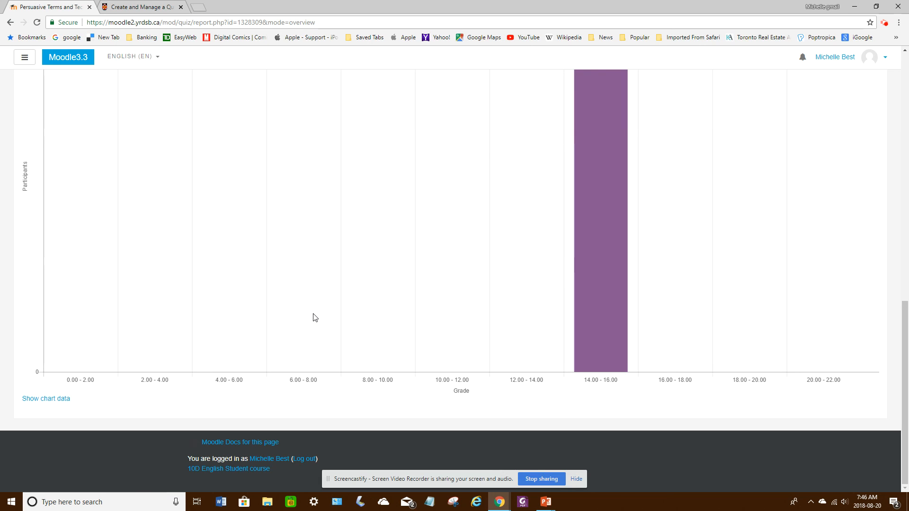
scroll(315, 318, up, 15)
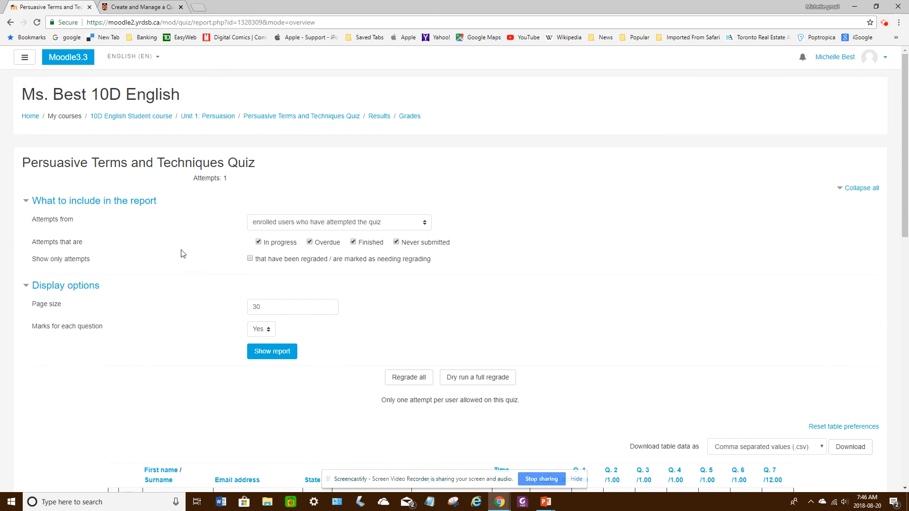